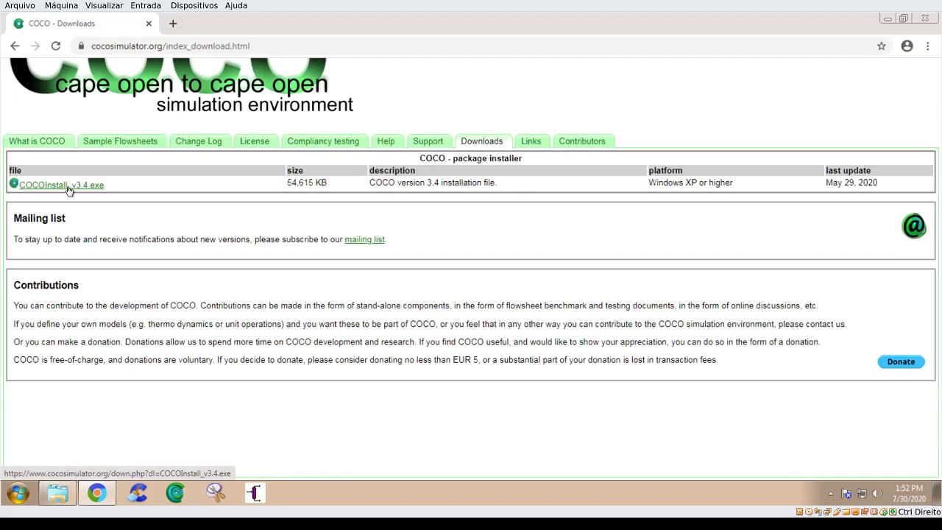
- Run the COCOInstall_v3.4 installer from the Downloads folder
click(58, 492)
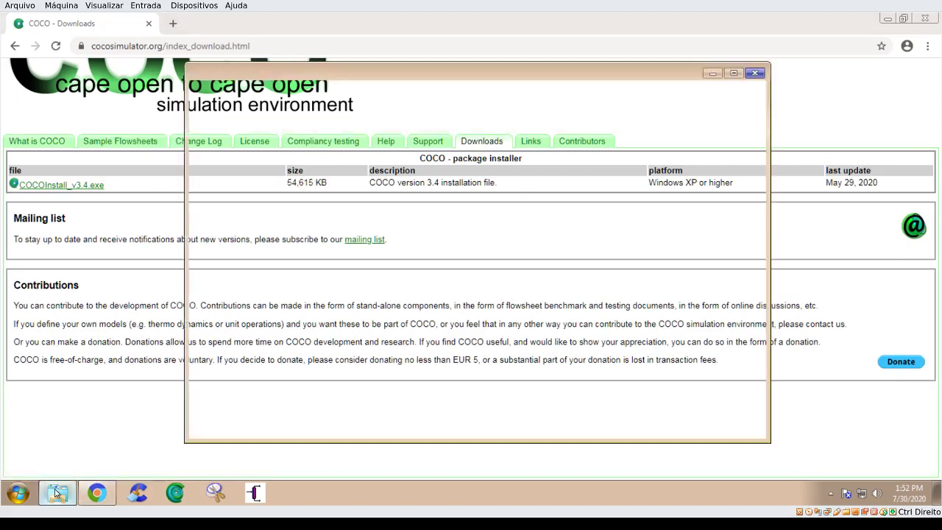
double_click(458, 175)
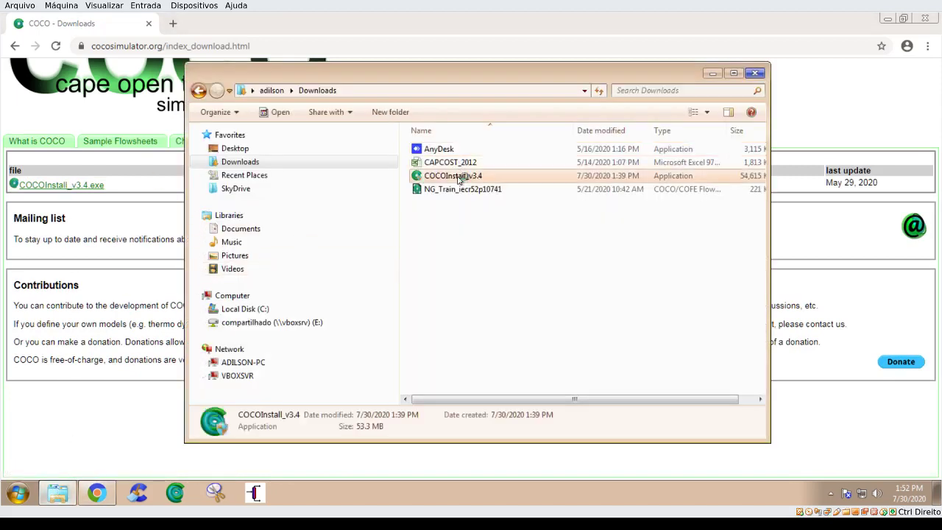
click(520, 296)
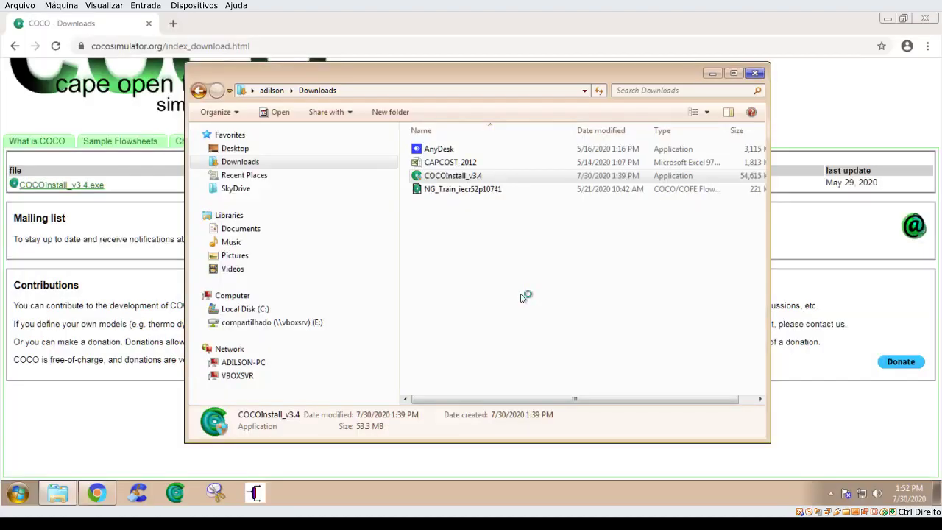
- Install COCO for anyone using this computer, with all components, Start Menu folder COCO and destination C:\Program Files\COCO
click(548, 356)
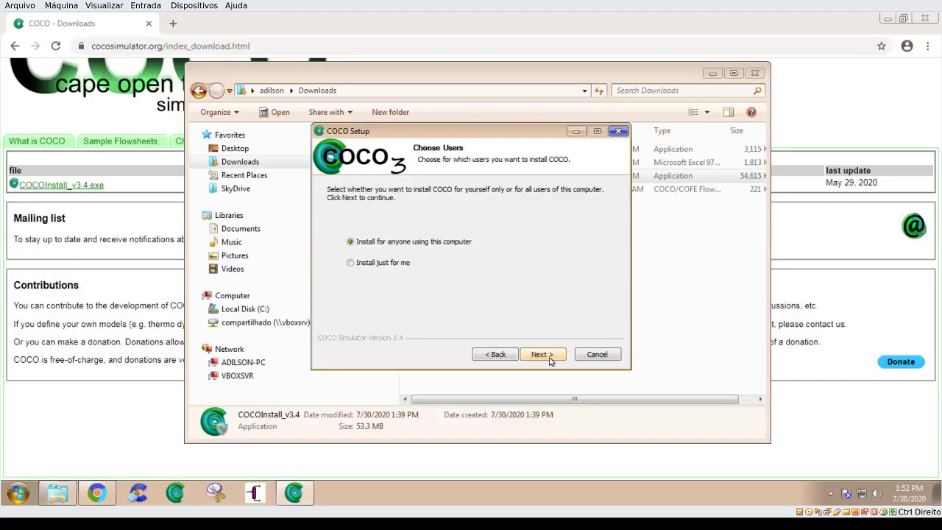
click(549, 356)
mouse_move(435, 254)
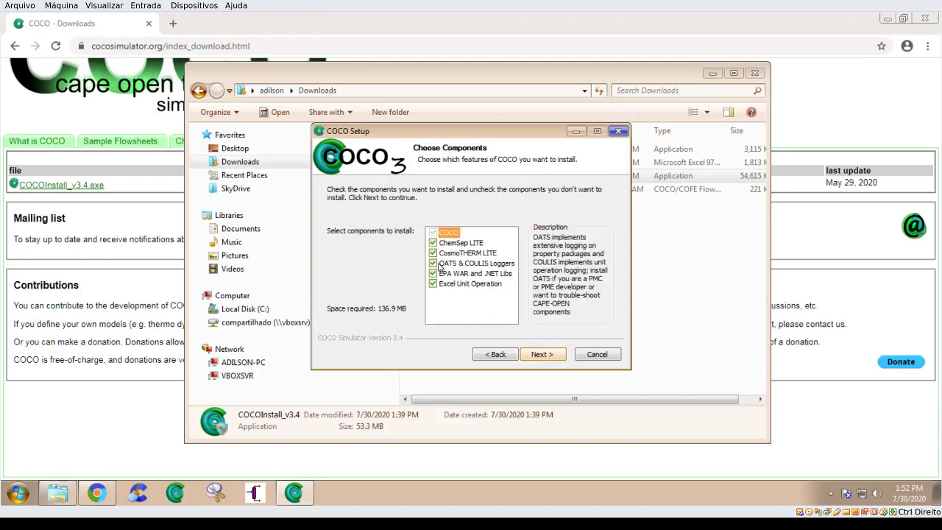
click(542, 355)
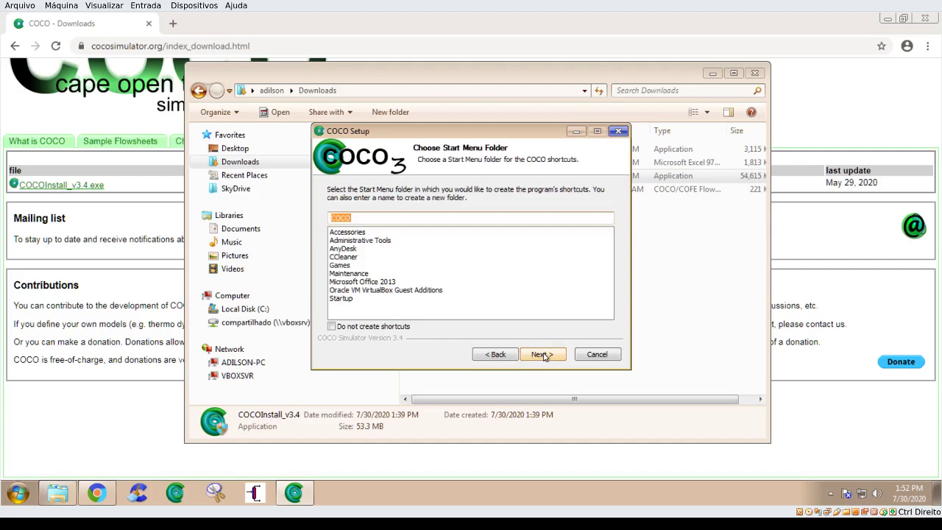
click(543, 355)
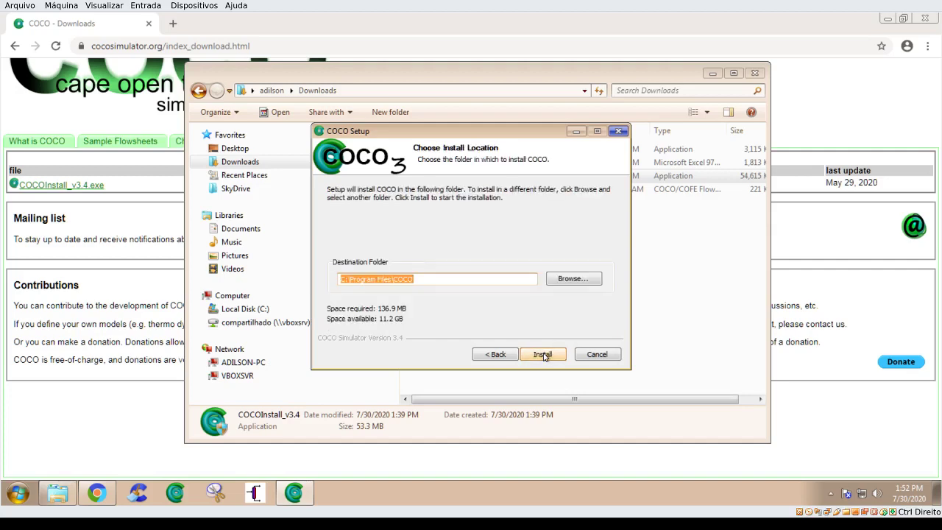
click(542, 355)
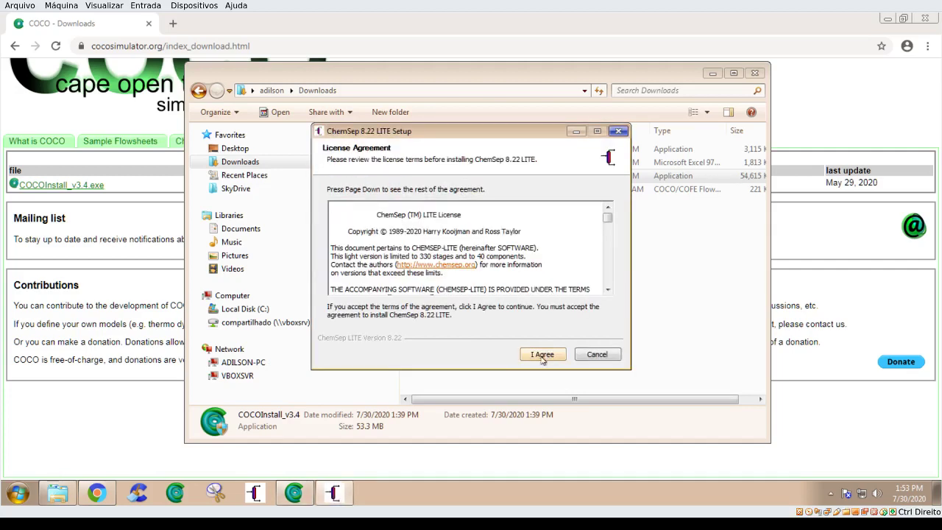
- Accept the ChemSep 8.22 LITE license and install it with the default folder and Start Menu settings, finishing its setup
click(543, 355)
click(540, 355)
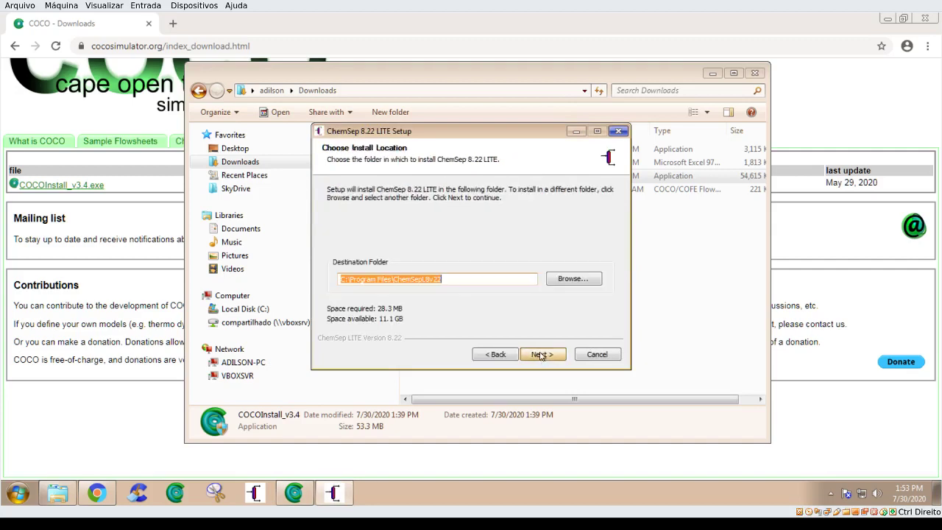
click(540, 355)
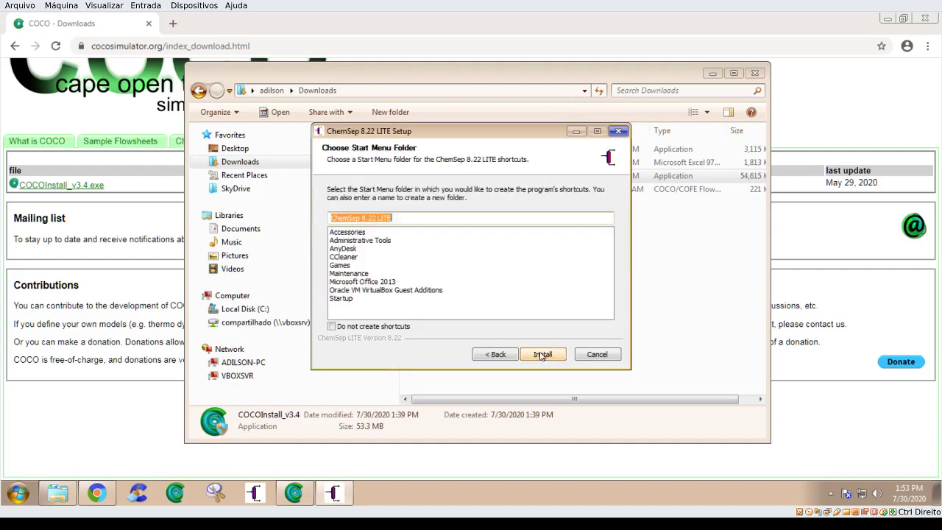
click(542, 355)
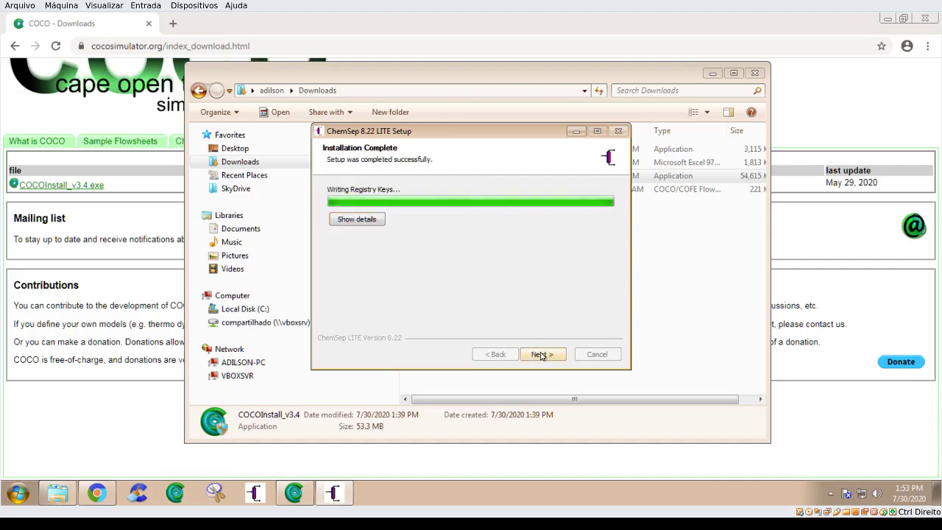
click(548, 355)
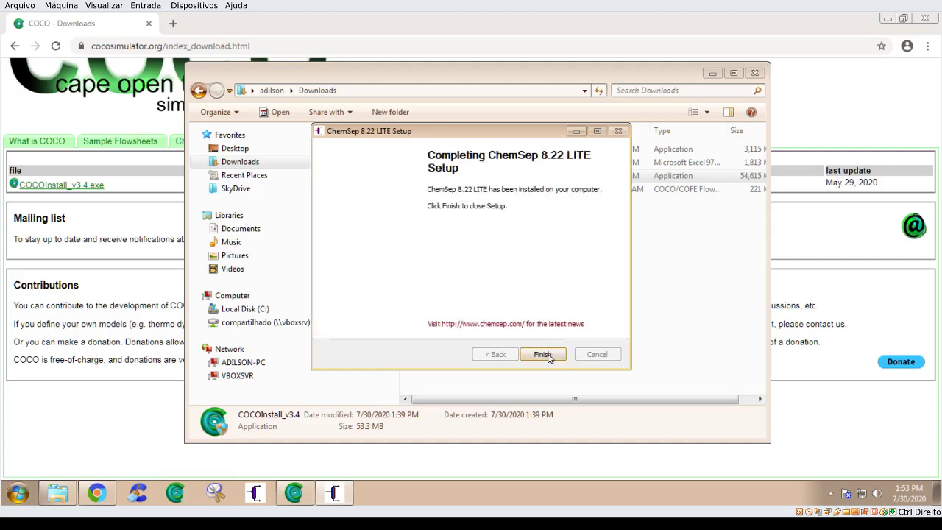
click(549, 355)
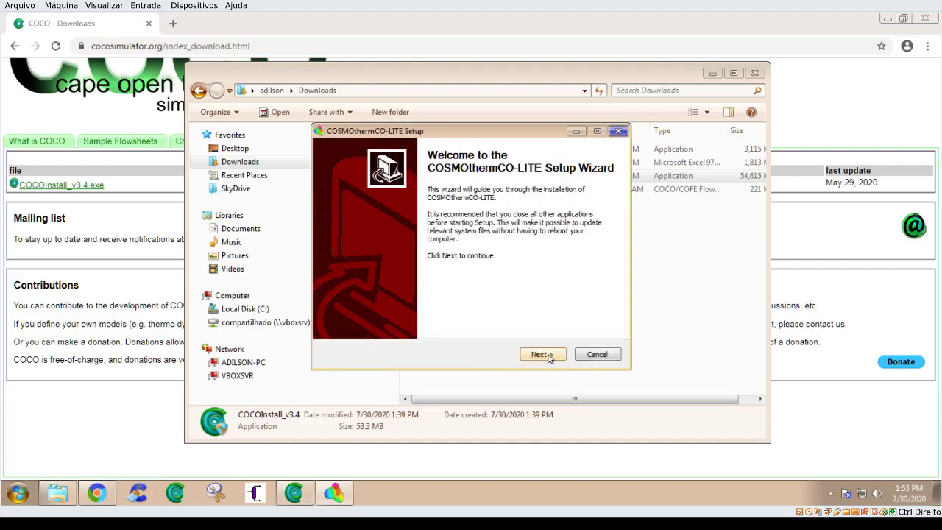
- Install COSMOthermCO-LITE in its default destination folder and close its setup wizard
click(541, 354)
click(542, 354)
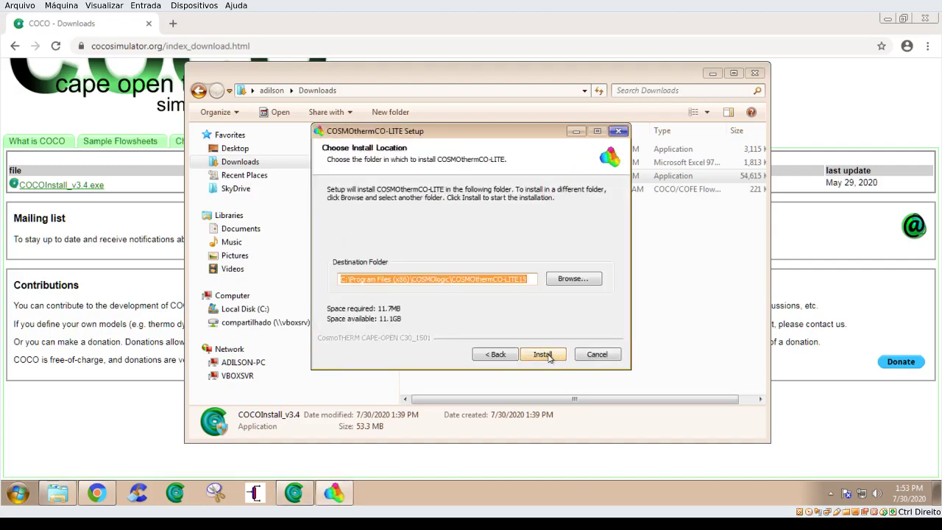
click(542, 354)
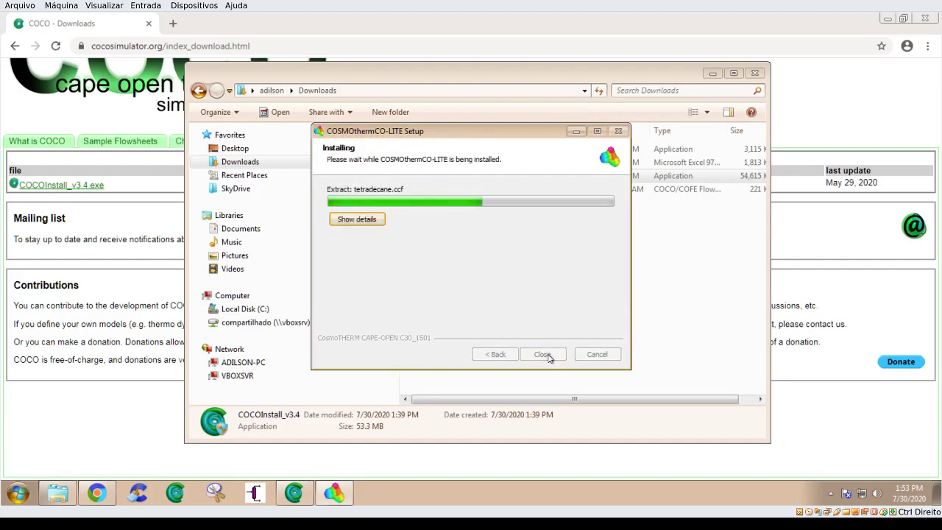
click(549, 359)
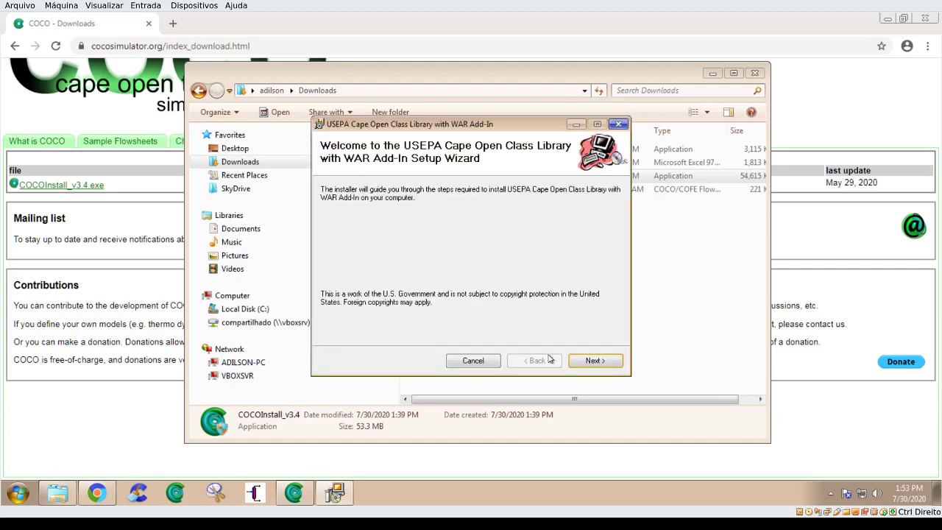
- Install the USEPA Cape Open Class Library with WAR Add-In for everyone in the default folder and close its installer
click(582, 361)
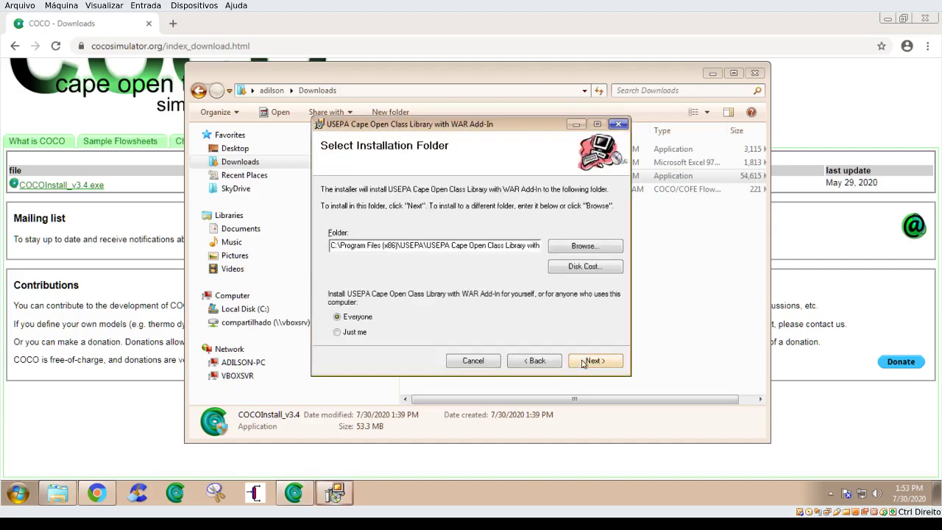
click(582, 362)
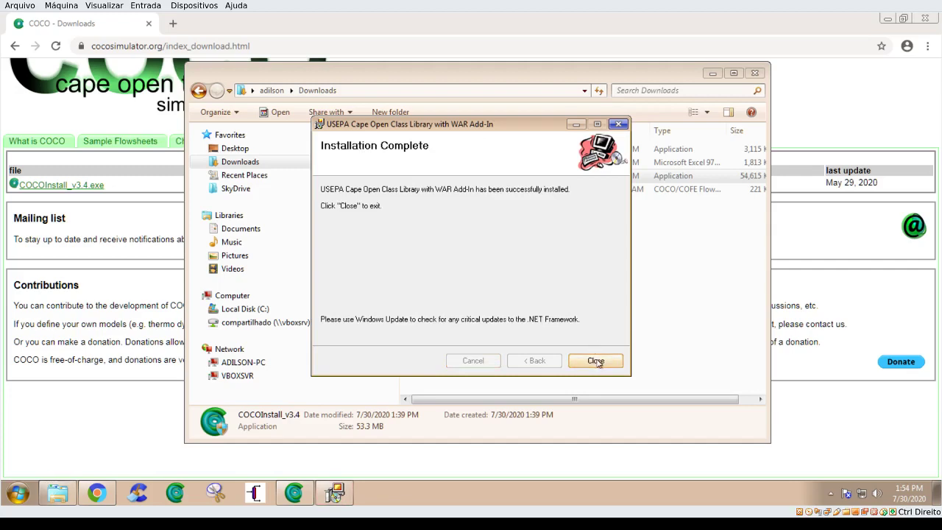
click(595, 361)
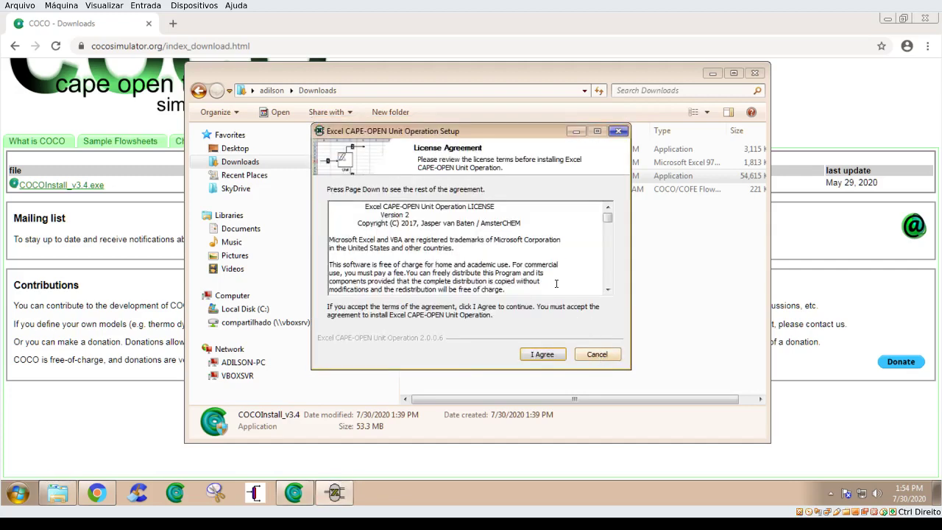
- Accept the Excel CAPE-OPEN Unit Operation license and install it with the default Start Menu folder
click(545, 355)
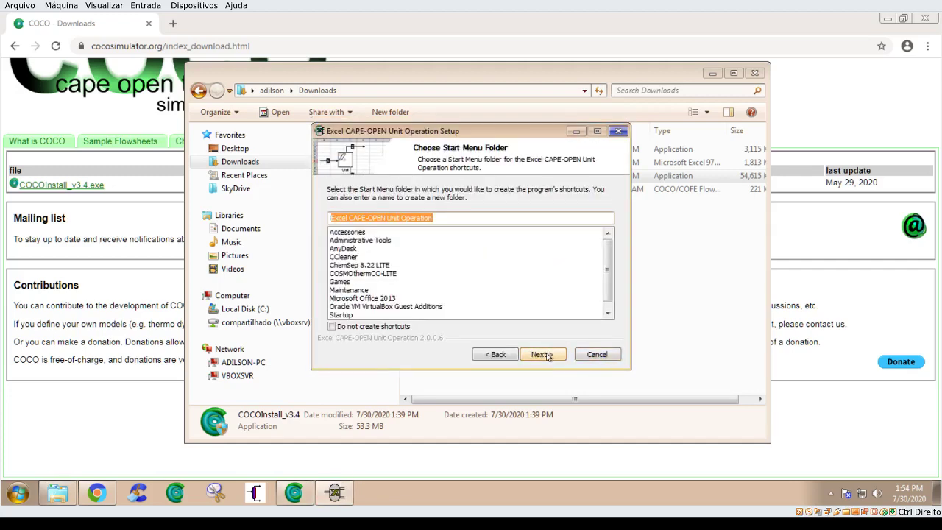
click(545, 354)
click(545, 355)
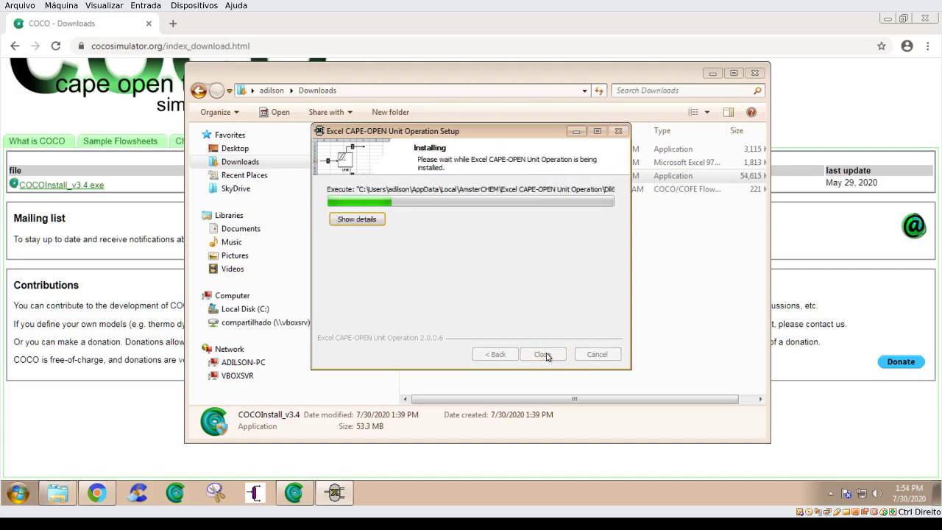
click(543, 355)
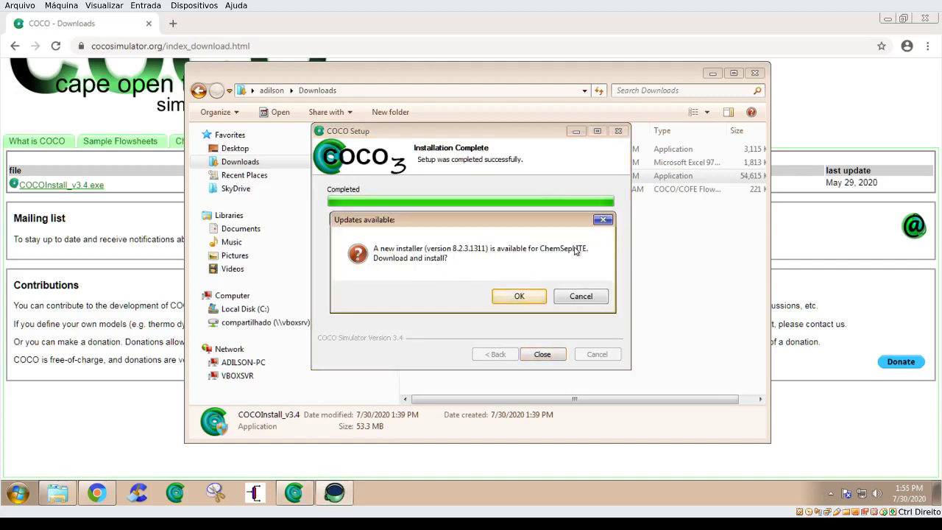
- Accept the ChemSep LITE update and install ChemSep 8.23 LITE for anyone using this computer with the default settings
click(519, 297)
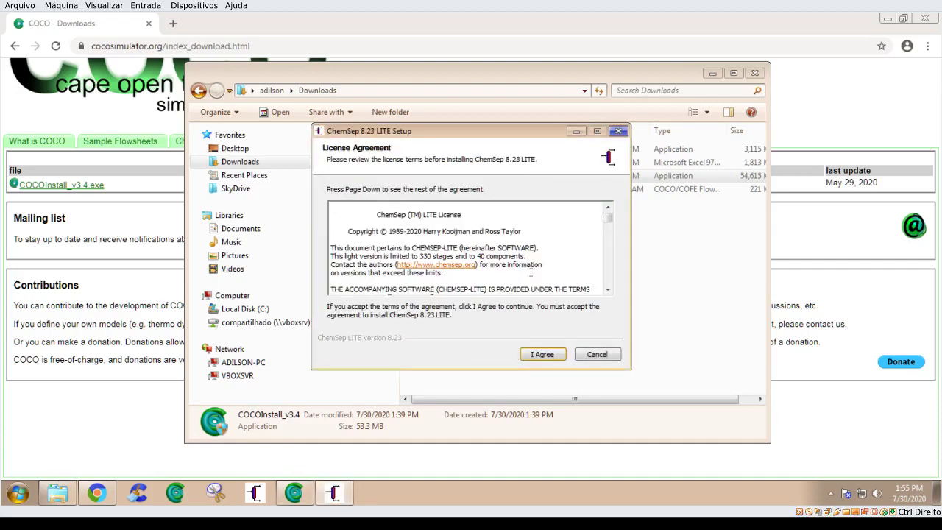
click(538, 354)
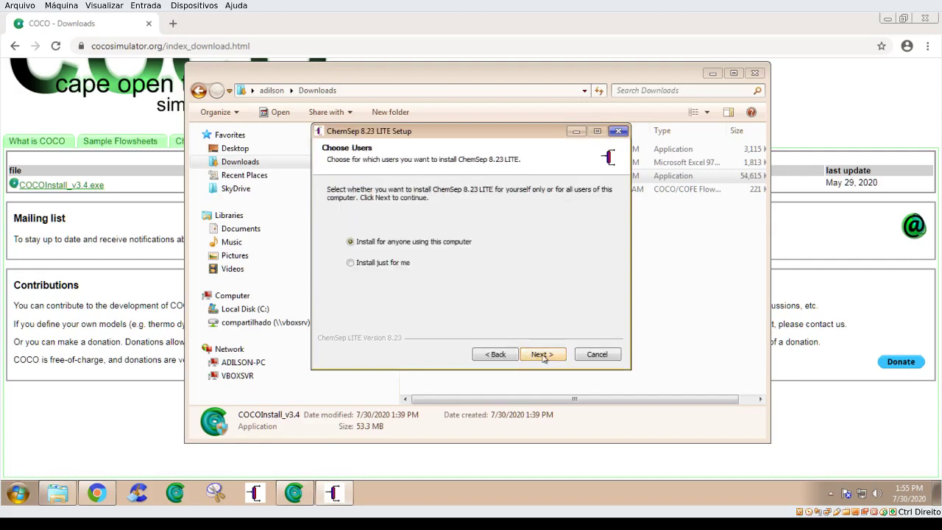
click(543, 356)
click(543, 355)
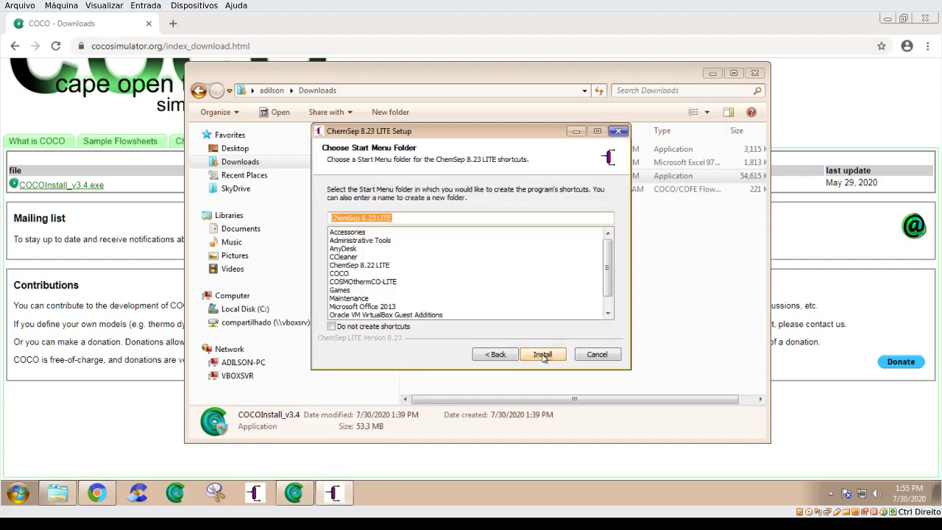
click(542, 355)
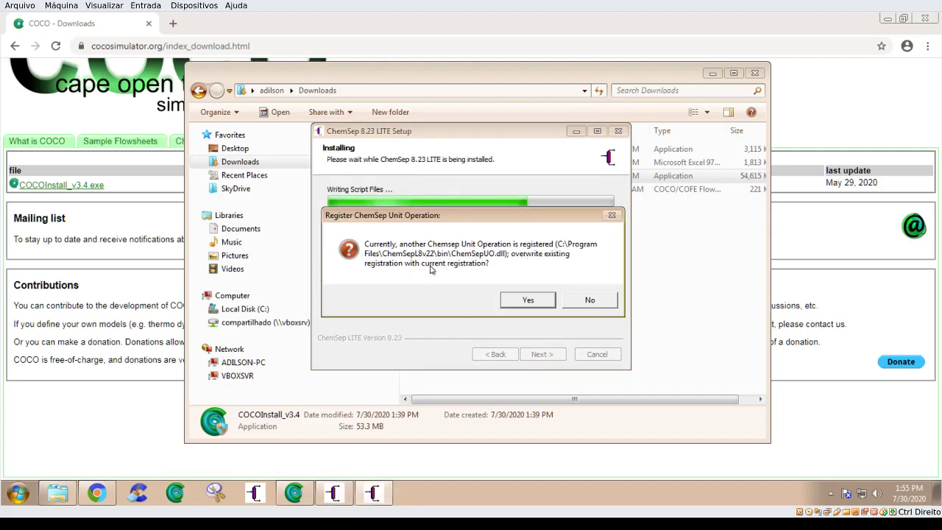
- Overwrite the existing ChemSep Unit Operation registrations, then finish the ChemSep 8.23 LITE setup and close the COCO installer
click(511, 300)
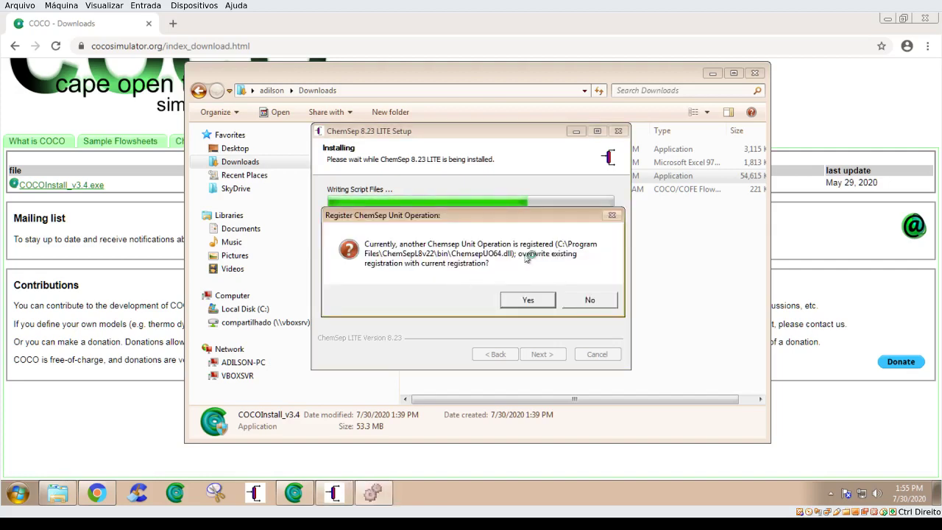
click(504, 298)
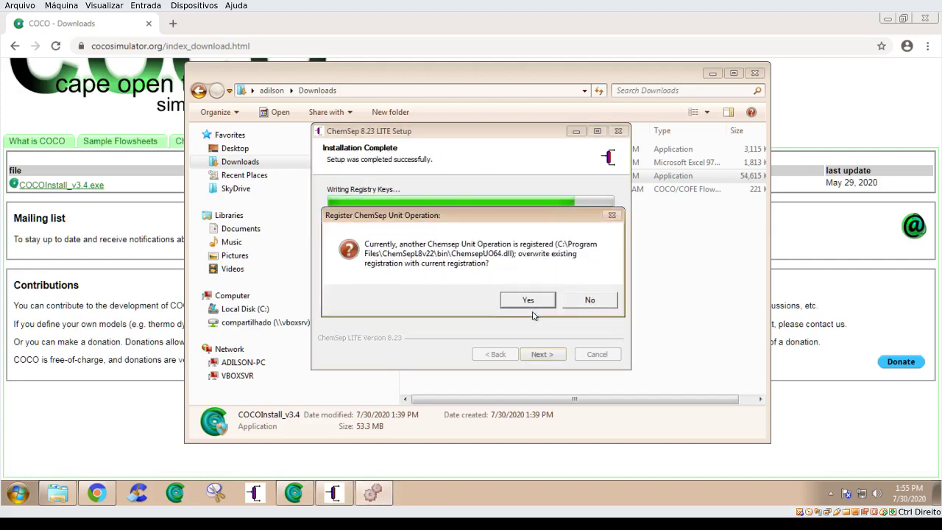
click(528, 299)
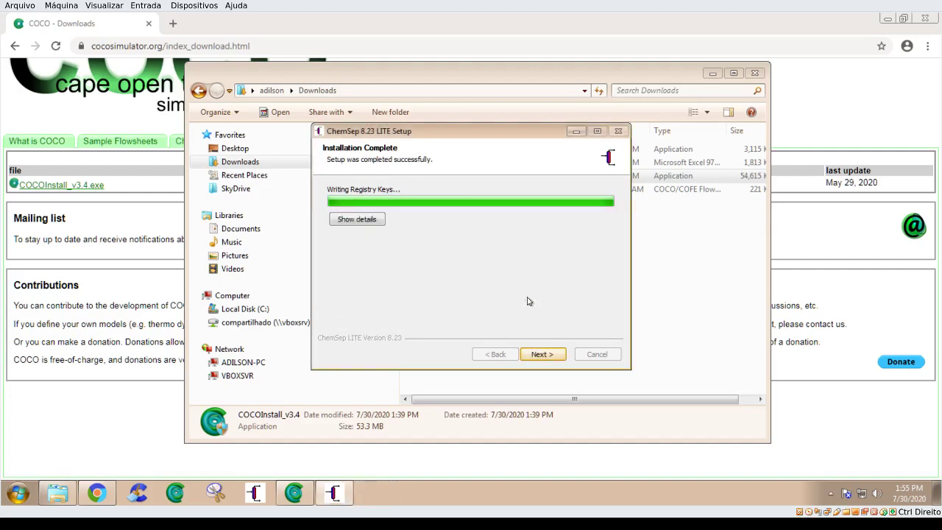
click(542, 354)
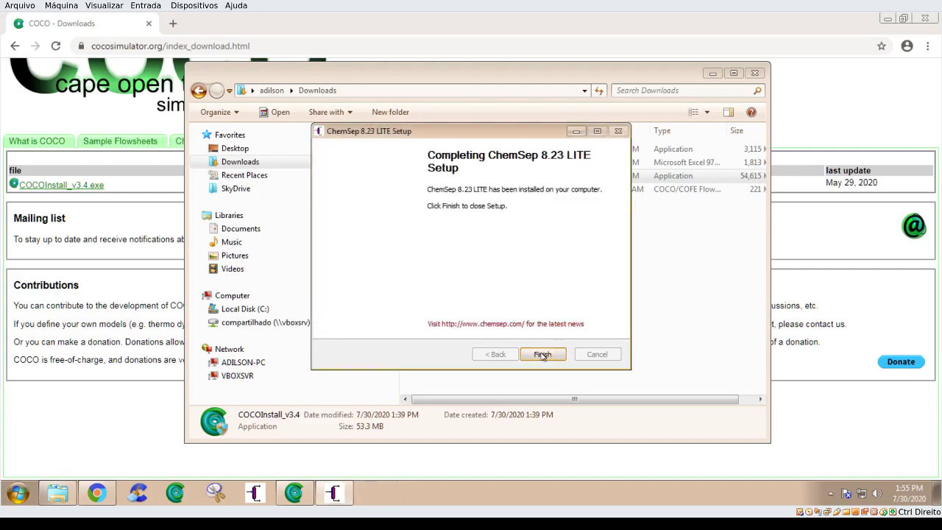
click(543, 355)
click(542, 354)
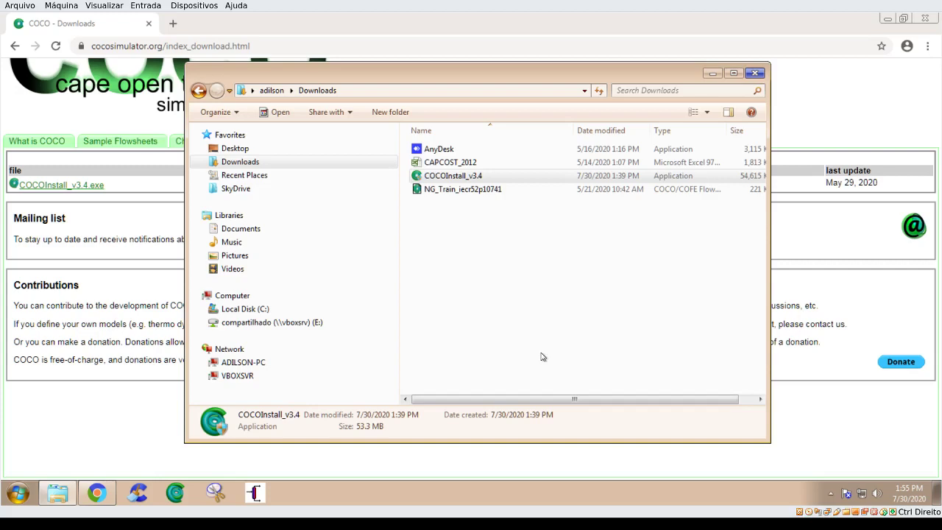
- Launch COFE64 from the installed COCO programs
click(21, 496)
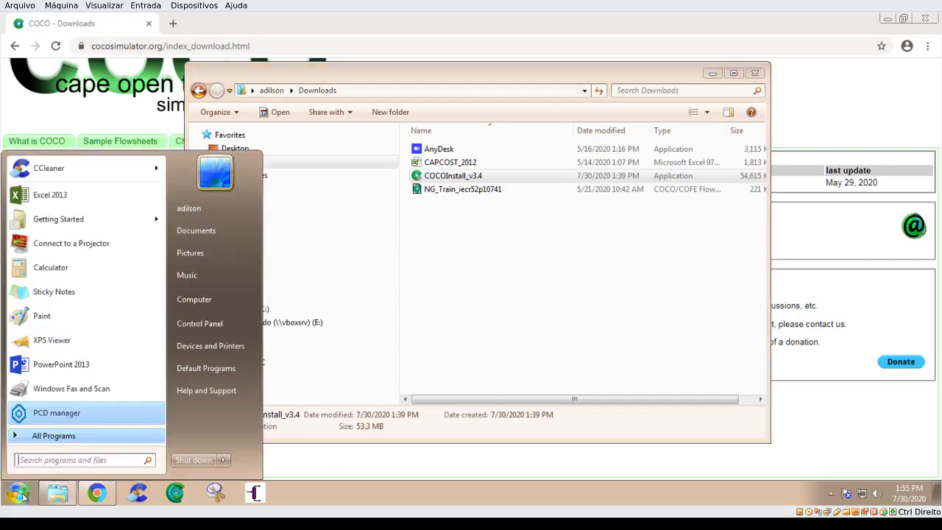
click(53, 436)
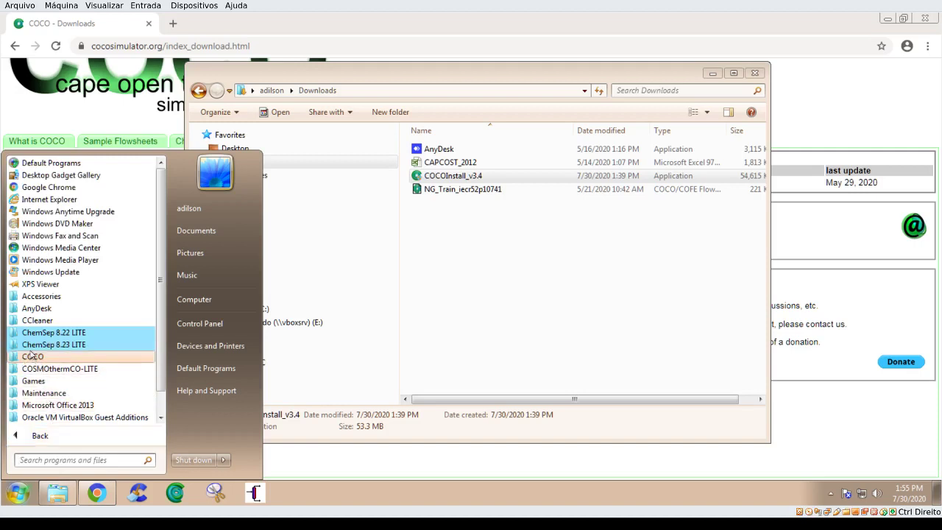
click(32, 357)
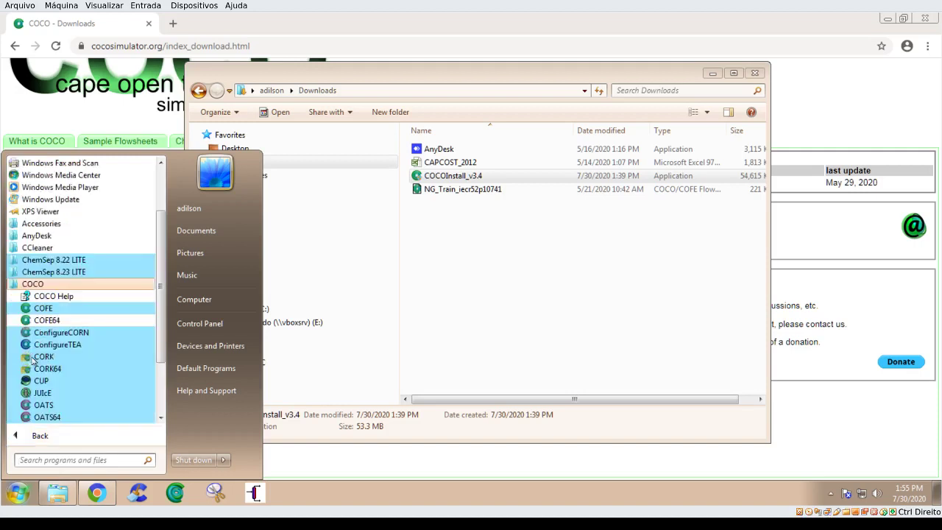
click(49, 321)
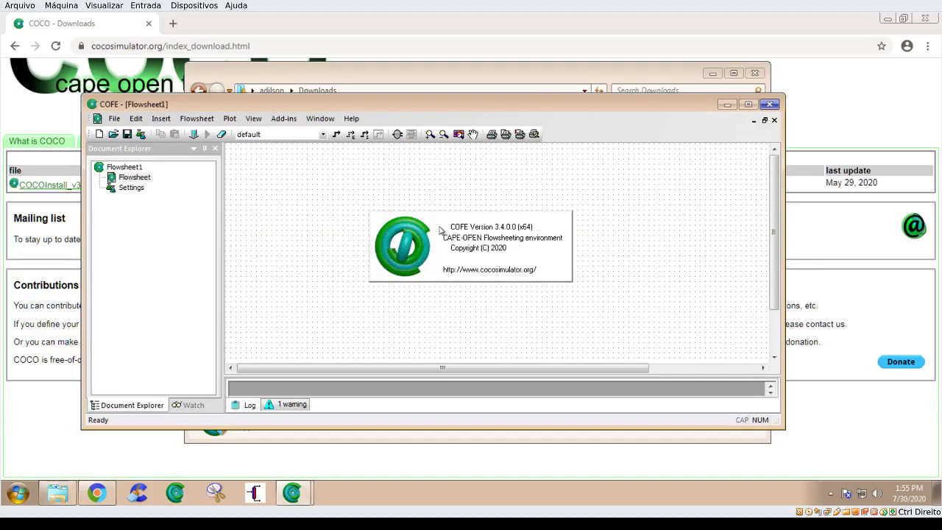
- Maximize the COFE window, check the COCO components for updates, and close the update report
click(747, 104)
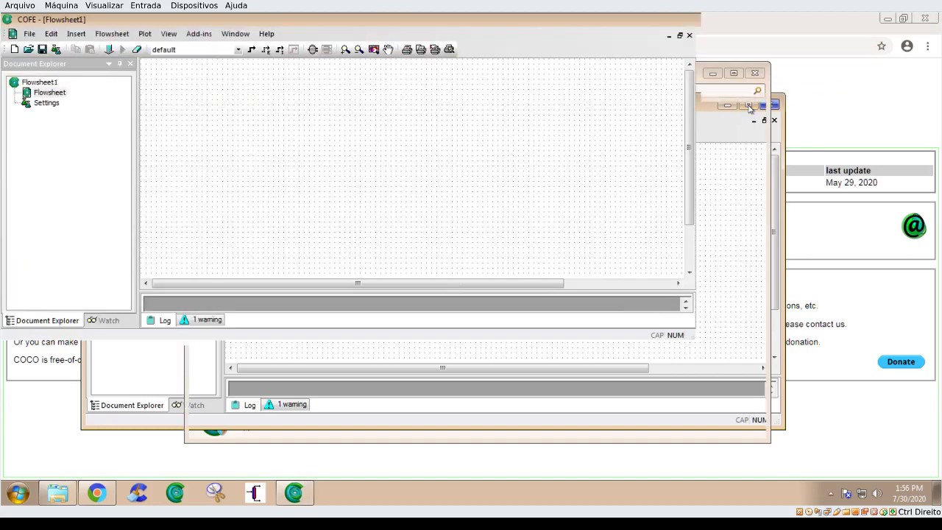
click(266, 33)
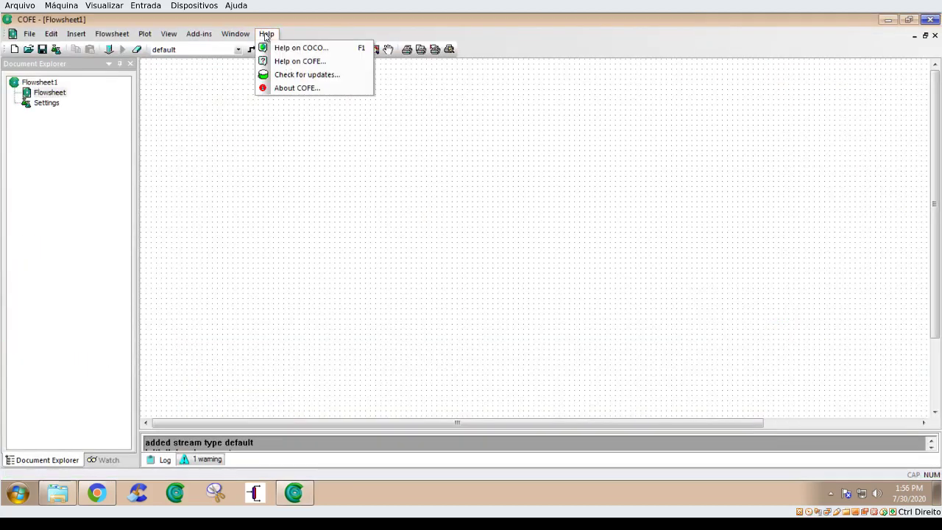
click(307, 76)
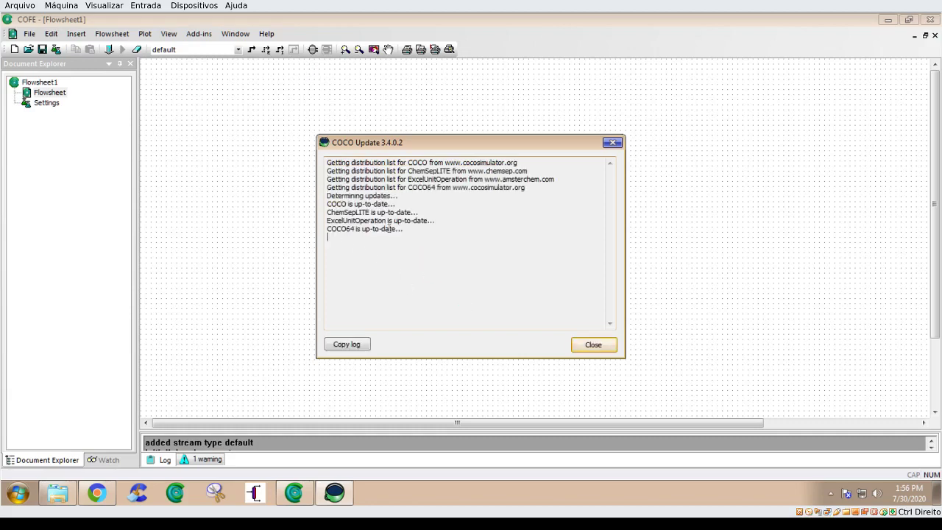
click(598, 347)
- Switch to Chrome, browse the COCO sample flowsheets, preview the HDA (HydroDeAlkylation) flowsheet, and return to the list
click(98, 495)
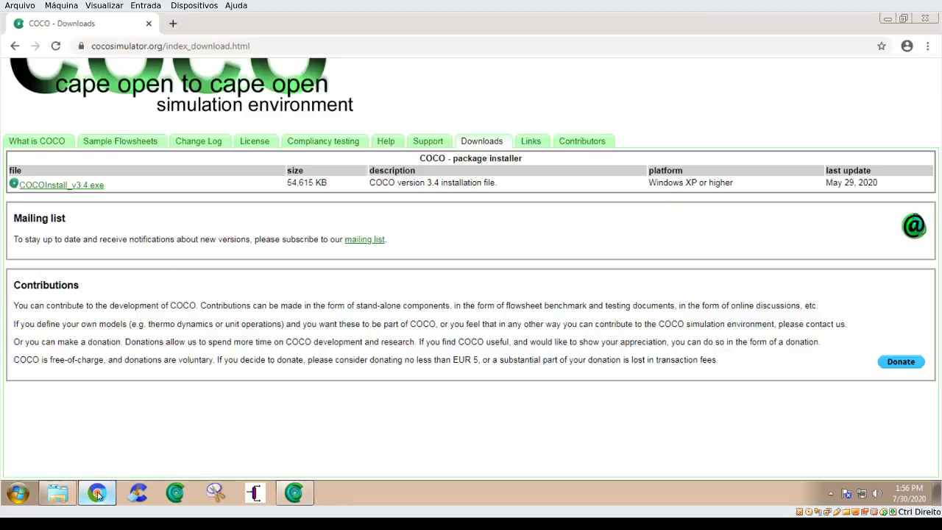
click(115, 144)
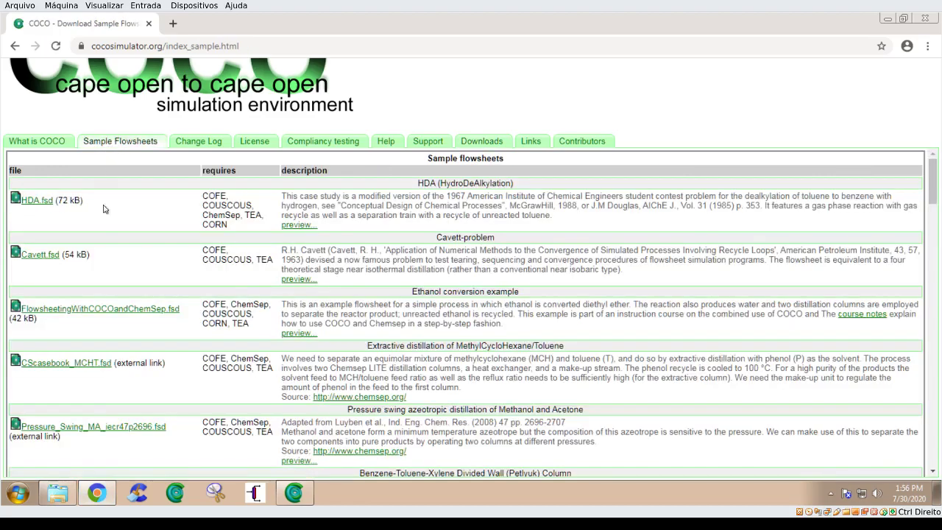
scroll(113, 239, down, 4)
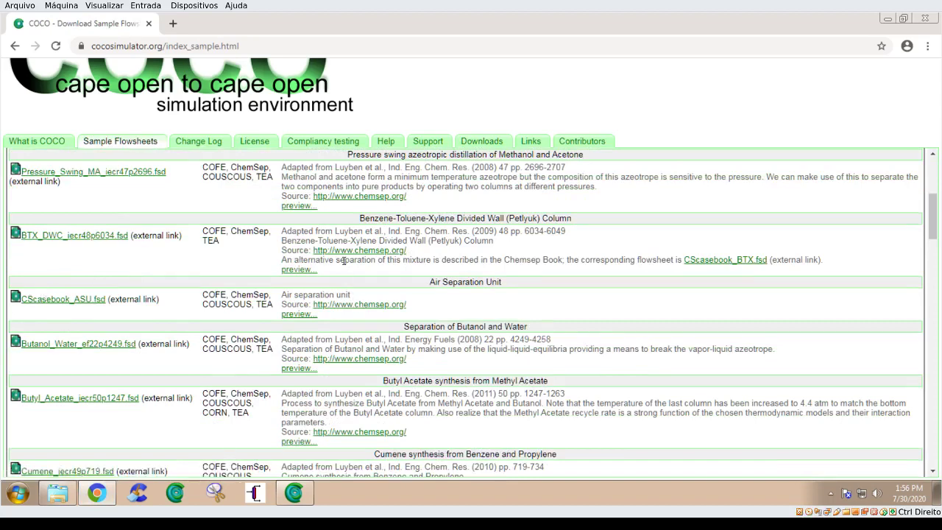
scroll(344, 261, up, 4)
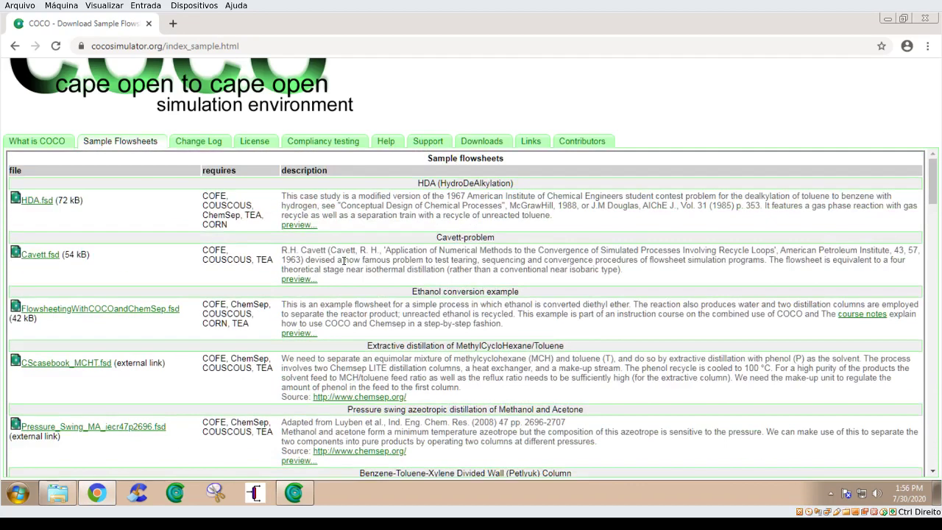
click(297, 225)
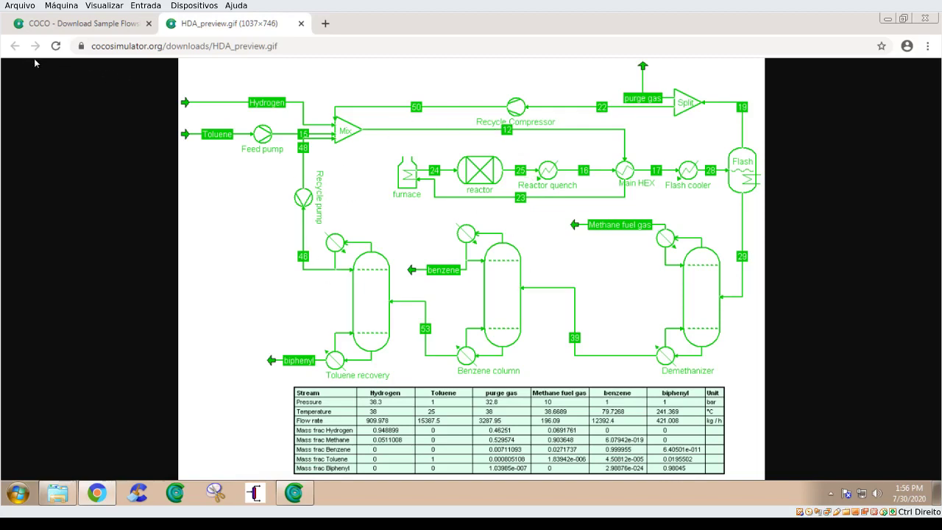
click(76, 28)
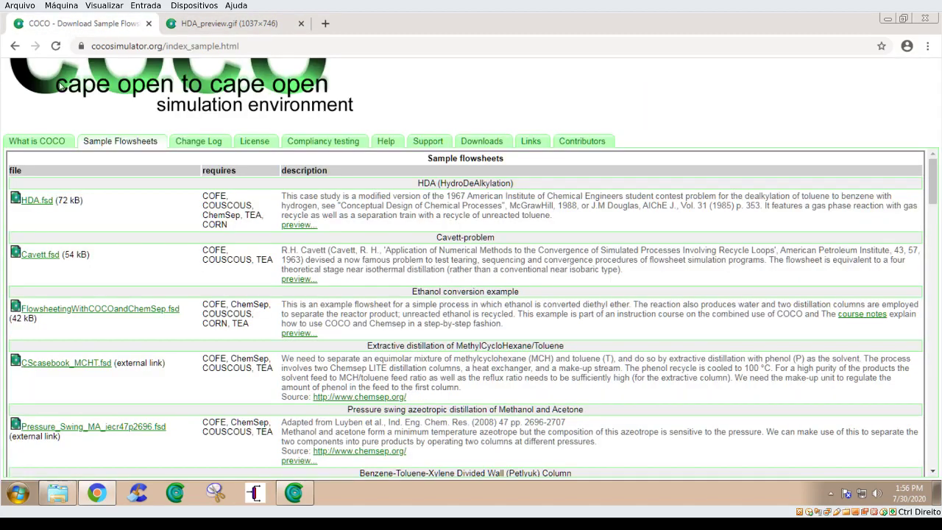
- Download the sample file HDA.fsd and open it from the Downloads folder in COFE
click(41, 203)
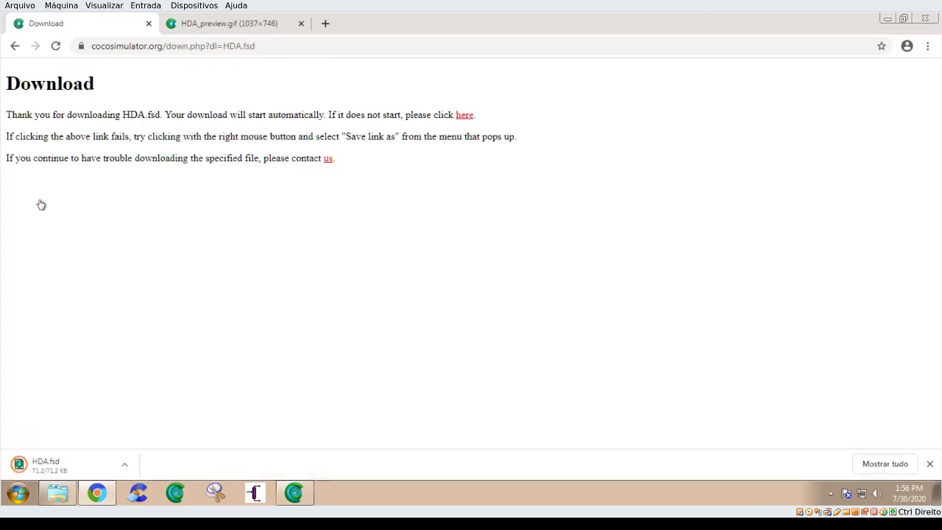
click(58, 498)
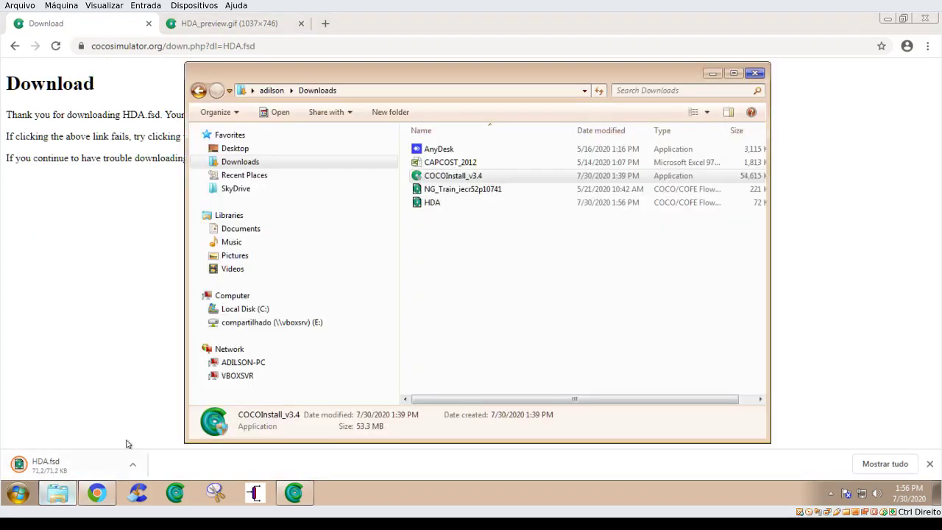
click(434, 205)
double_click(434, 205)
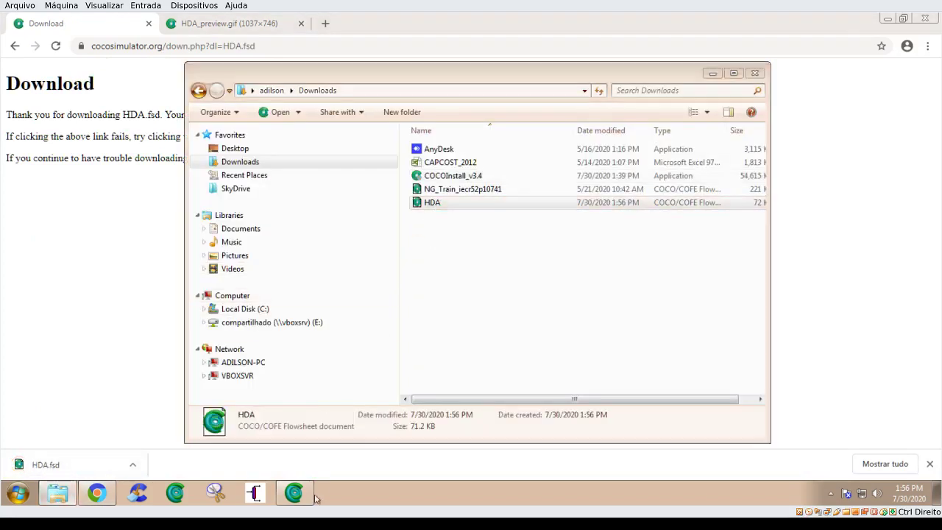
click(292, 498)
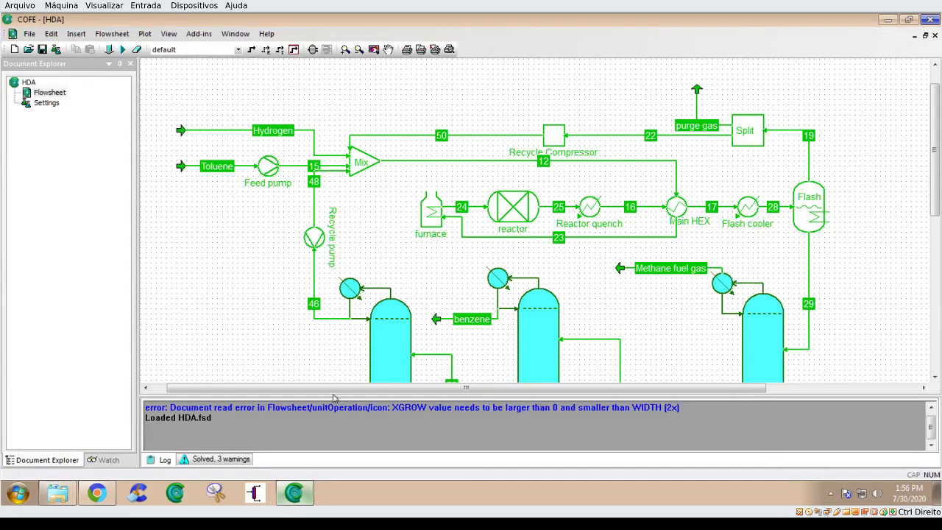
- Look over the whole HDA flowsheet with its stream table and solve it
scroll(391, 248, down, 1)
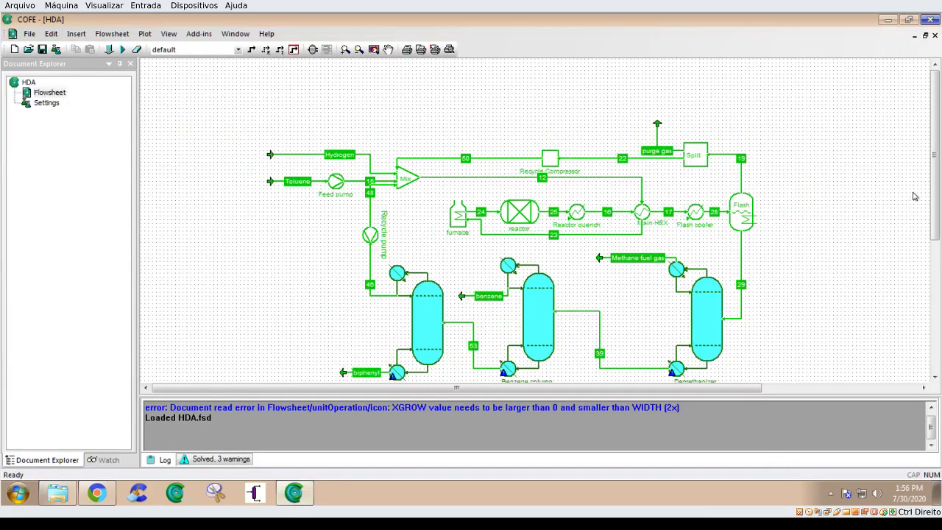
drag(933, 180, 940, 221)
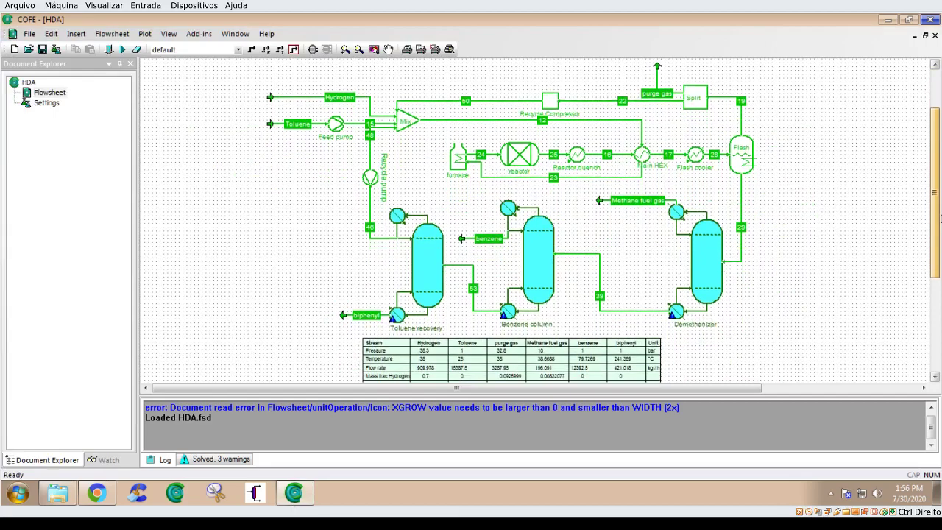
click(359, 50)
click(358, 51)
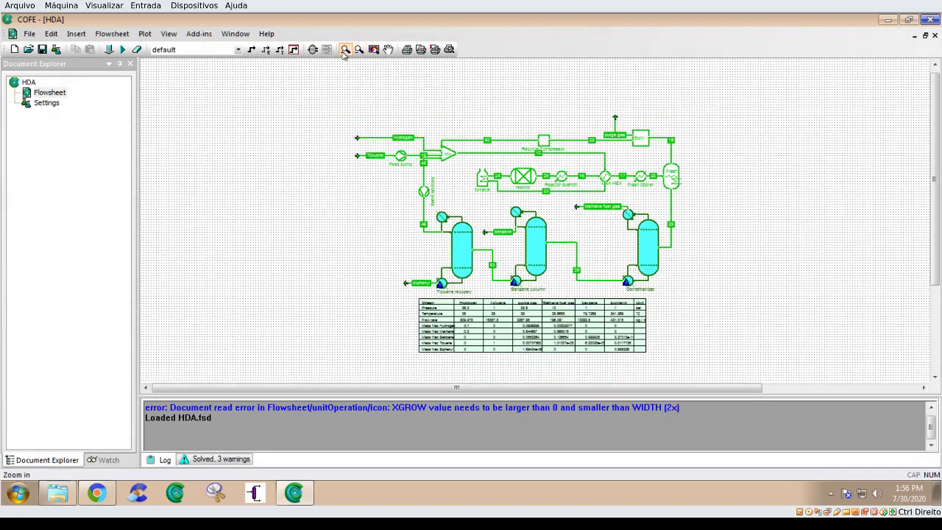
click(344, 50)
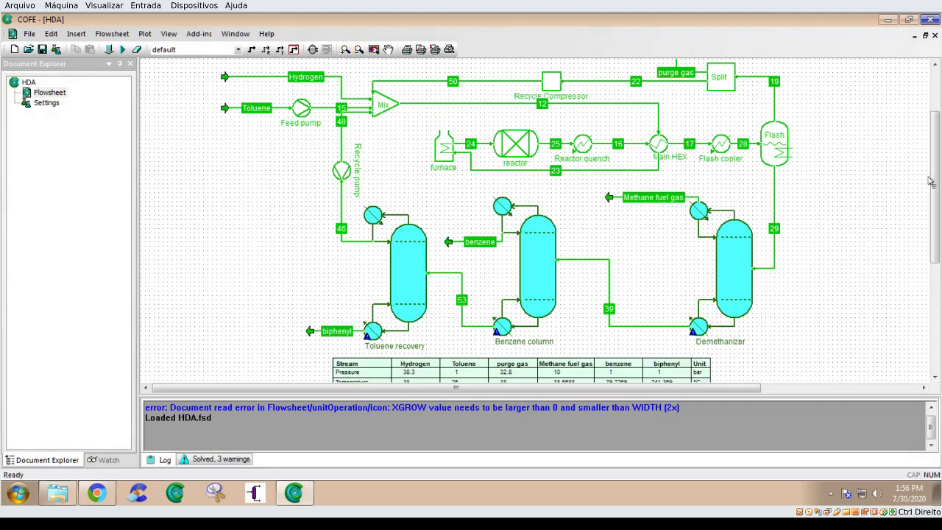
click(121, 49)
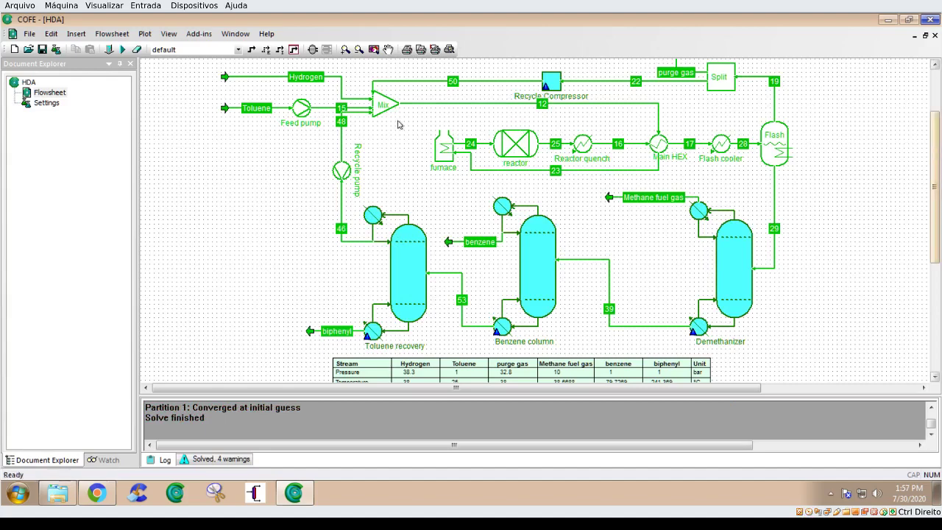
- Examine the Hydrogen feed stream's data and the reactor's operation and reaction settings, closing each without changes
double_click(266, 77)
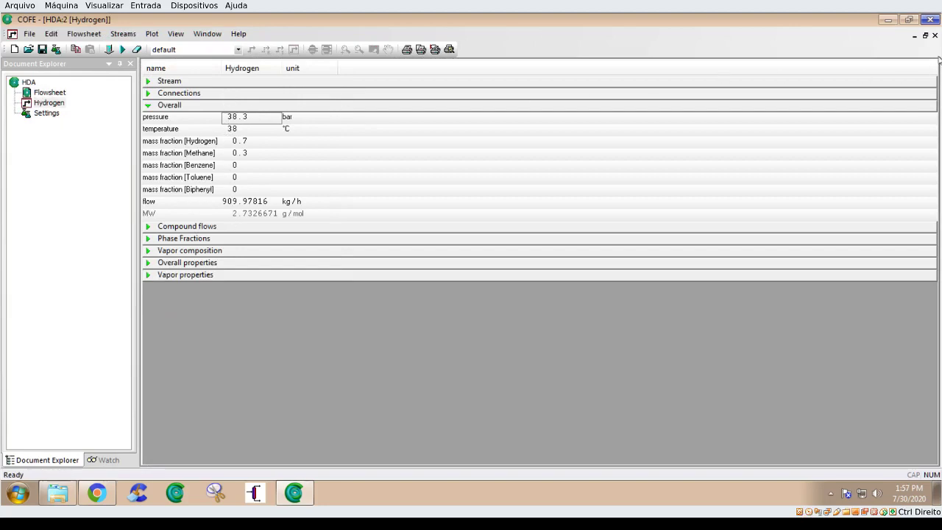
click(935, 35)
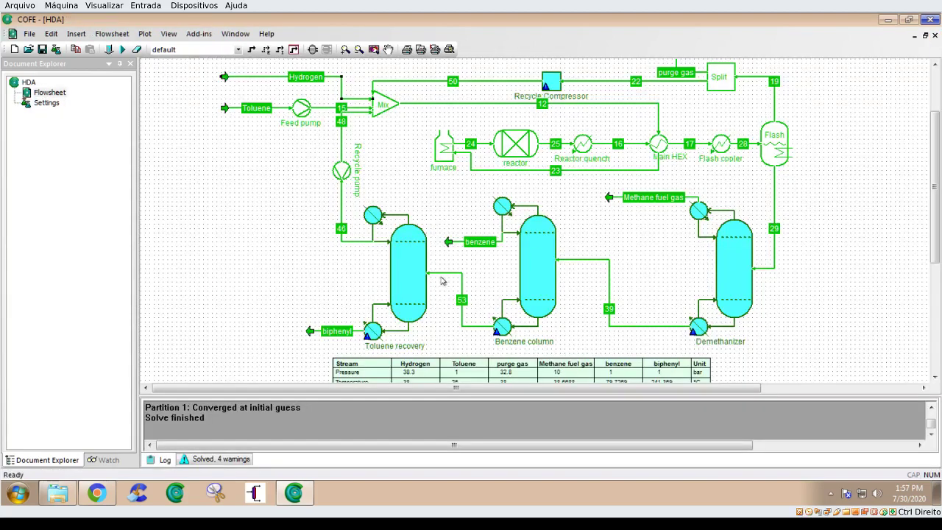
double_click(518, 152)
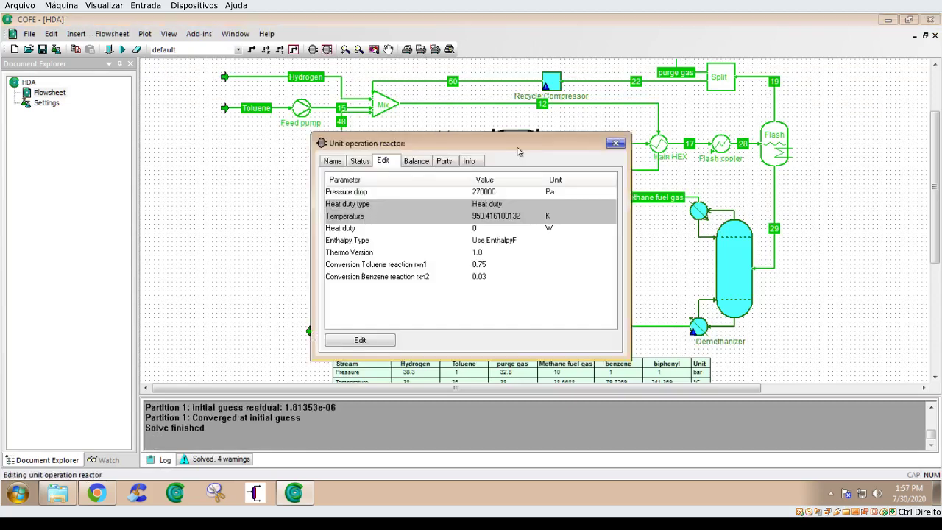
click(363, 341)
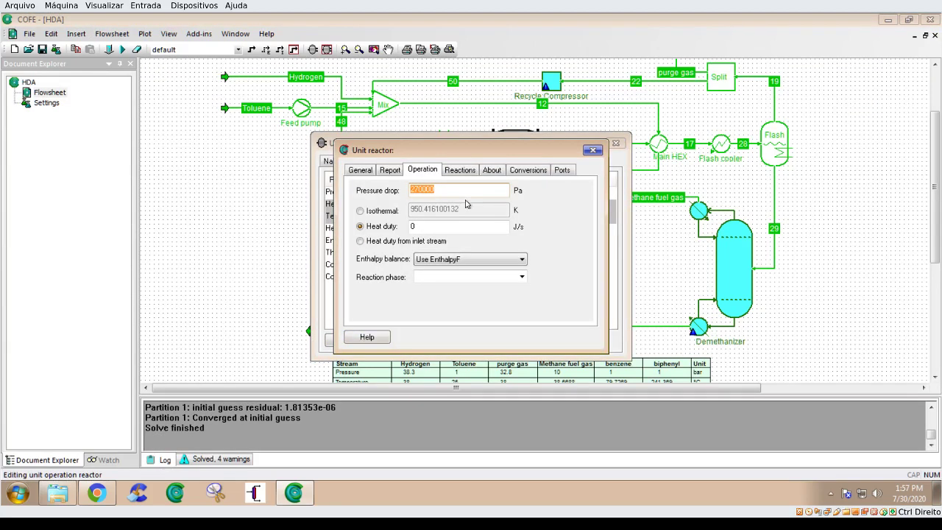
click(460, 170)
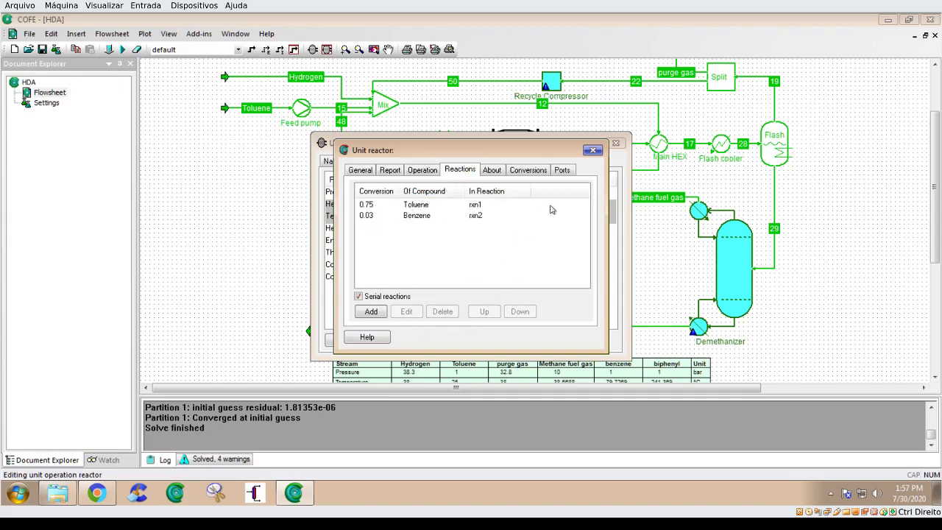
click(593, 151)
click(616, 144)
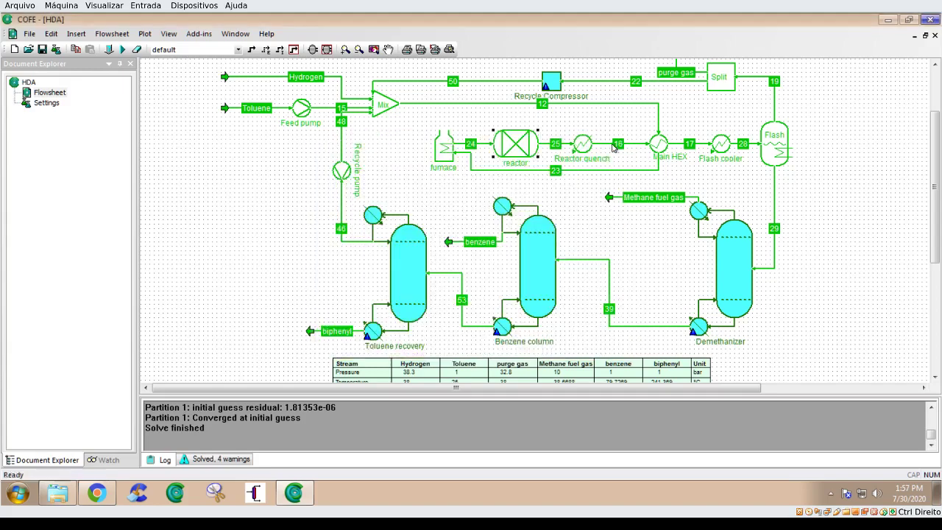